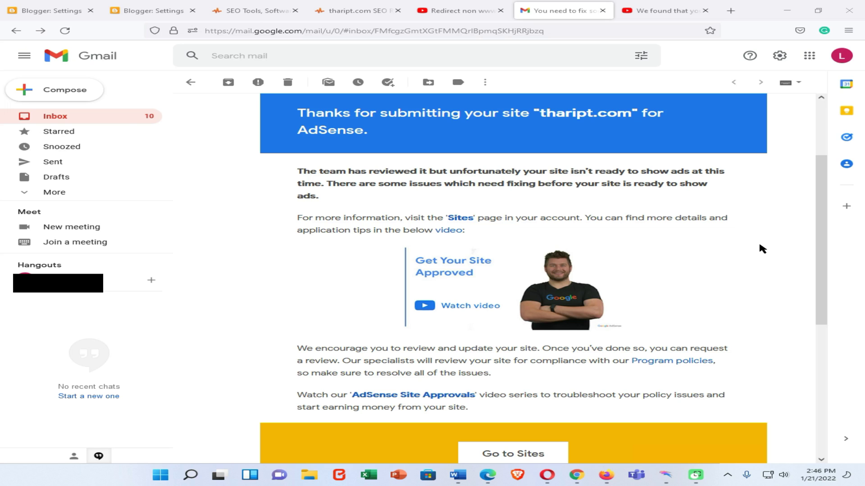
- Switch from the Gmail AdSense message to the YouTube results on redirecting non-www addresses
{"action": "left_click", "coordinate": [675, 5]}
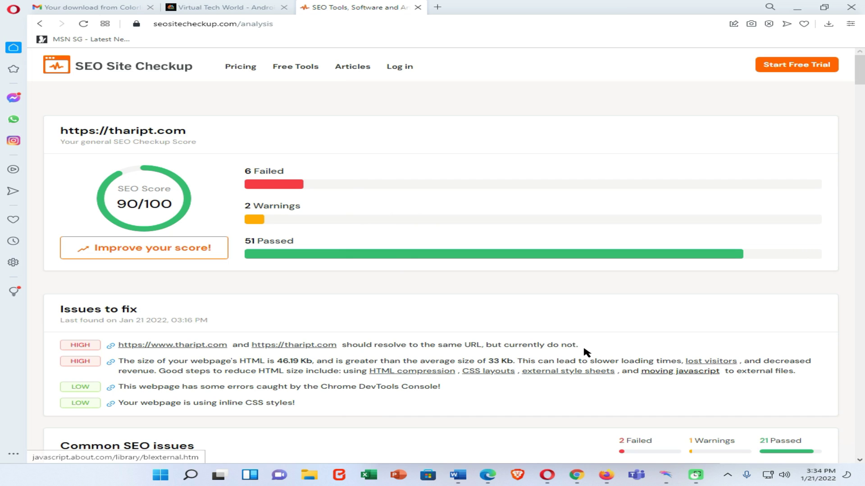
{"action": "left_click_drag", "start_coordinate": [588, 349], "coordinate": [360, 345]}
{"action": "left_click", "coordinate": [417, 346]}
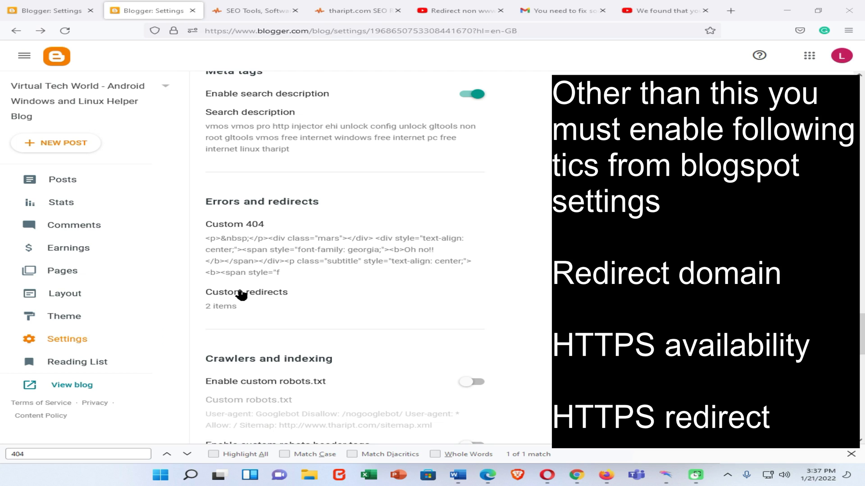
- In Blogger's custom redirects, inspect the first redirect's destination and close it unchanged
{"action": "left_click", "coordinate": [247, 295]}
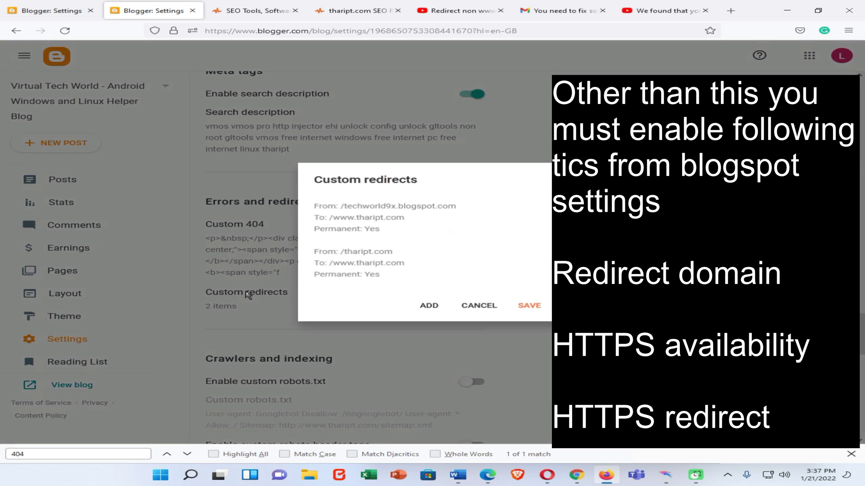
{"action": "left_click", "coordinate": [386, 218]}
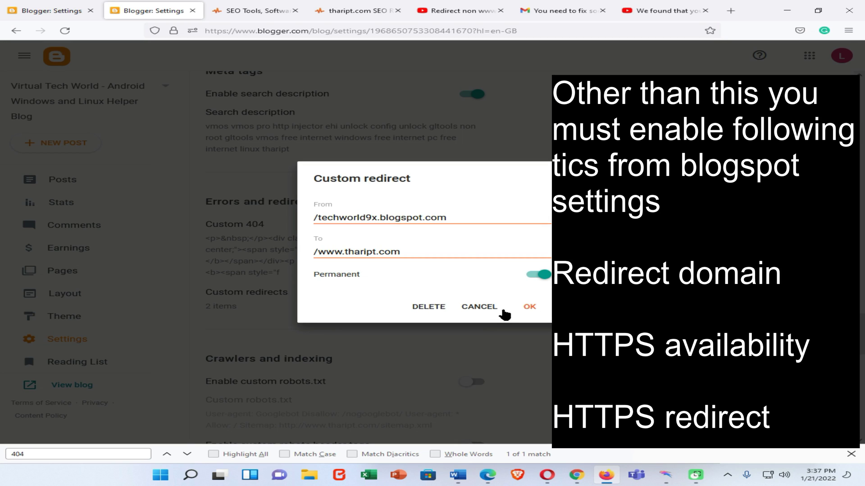
{"action": "left_click", "coordinate": [462, 249]}
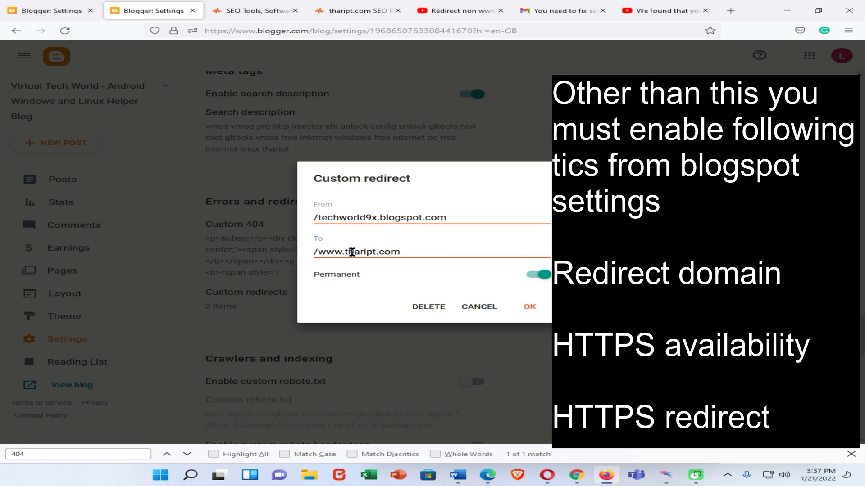
{"action": "left_click", "coordinate": [364, 251]}
{"action": "left_click", "coordinate": [534, 306]}
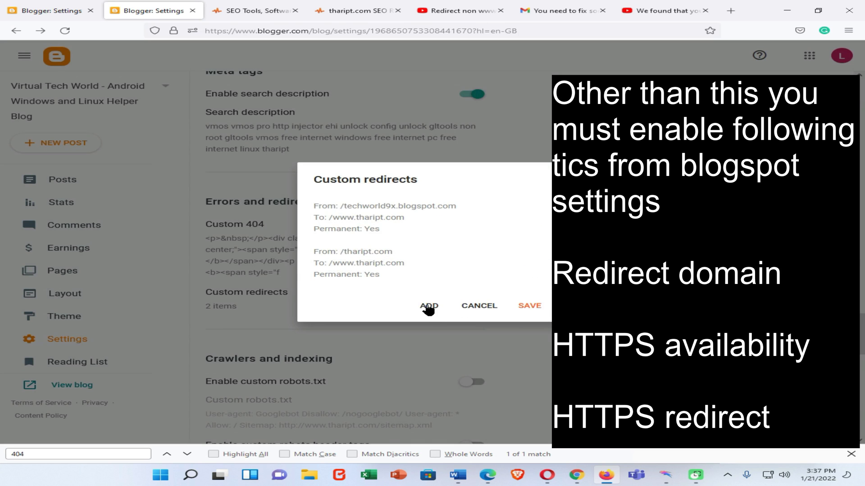
- Open the /thaript.com redirect and check its source address
{"action": "left_click", "coordinate": [386, 275]}
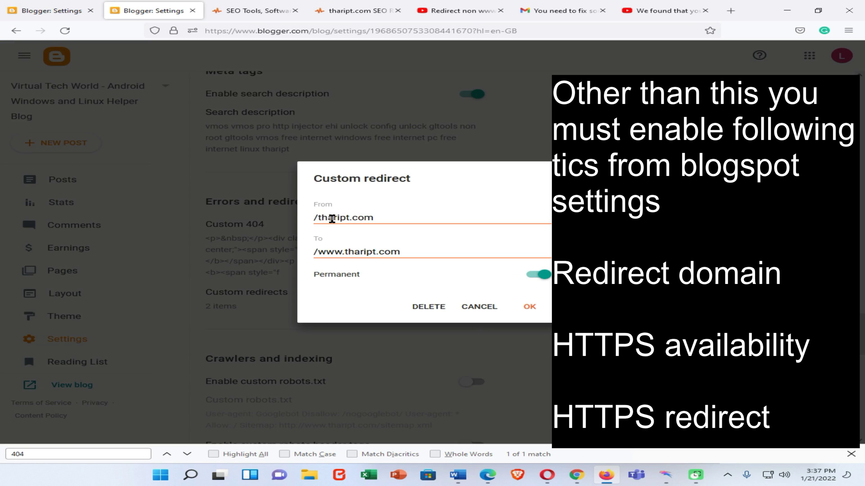
{"action": "left_click", "coordinate": [318, 219]}
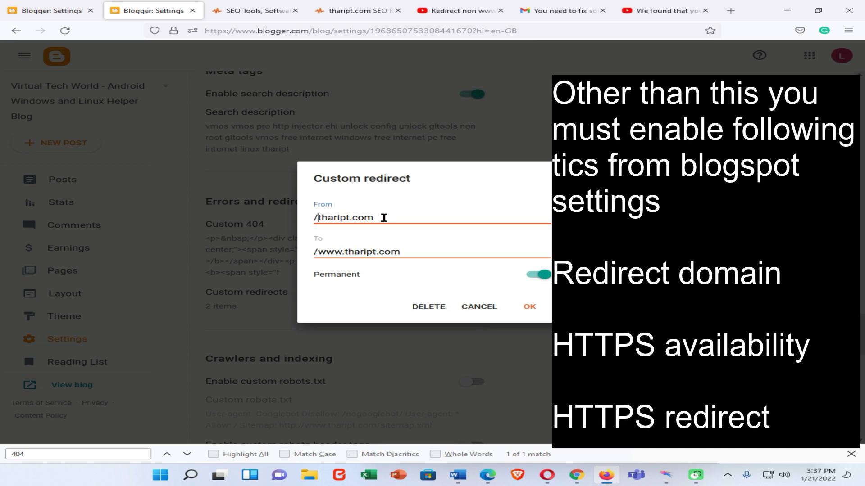
{"action": "left_click", "coordinate": [383, 218]}
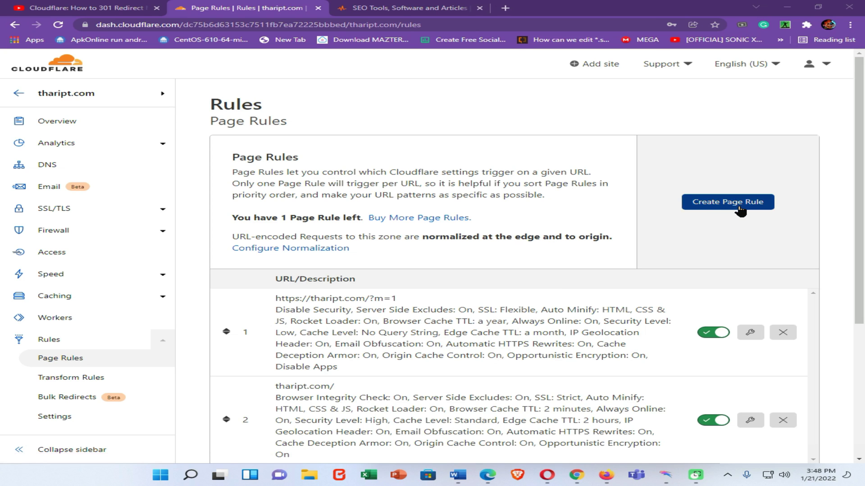
{"action": "left_click", "coordinate": [725, 207]}
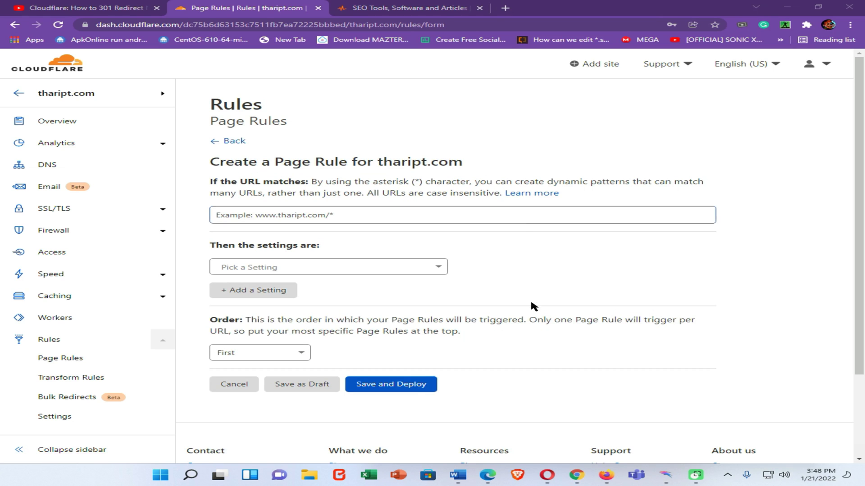
{"action": "left_click", "coordinate": [361, 220]}
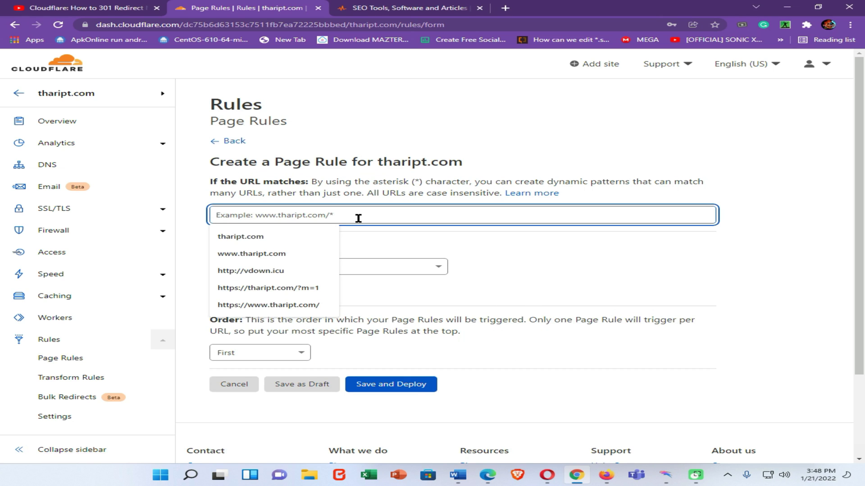
{"action": "type", "text": "ww"}
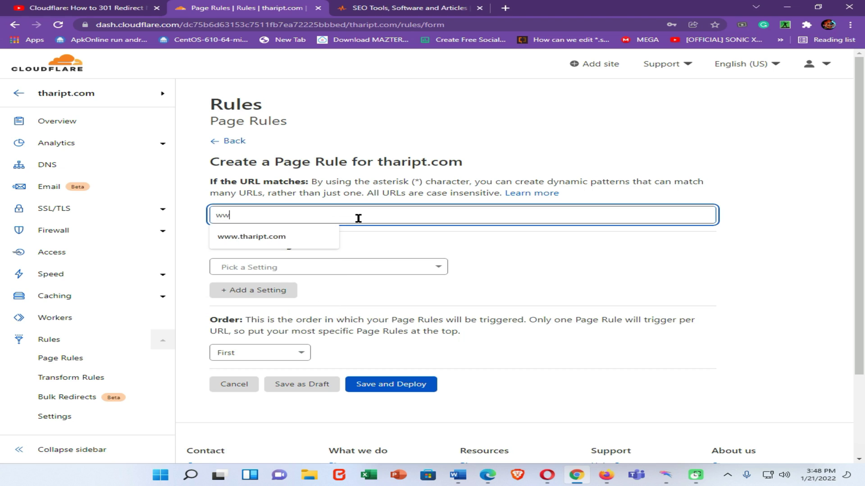
{"action": "left_click", "coordinate": [329, 238]}
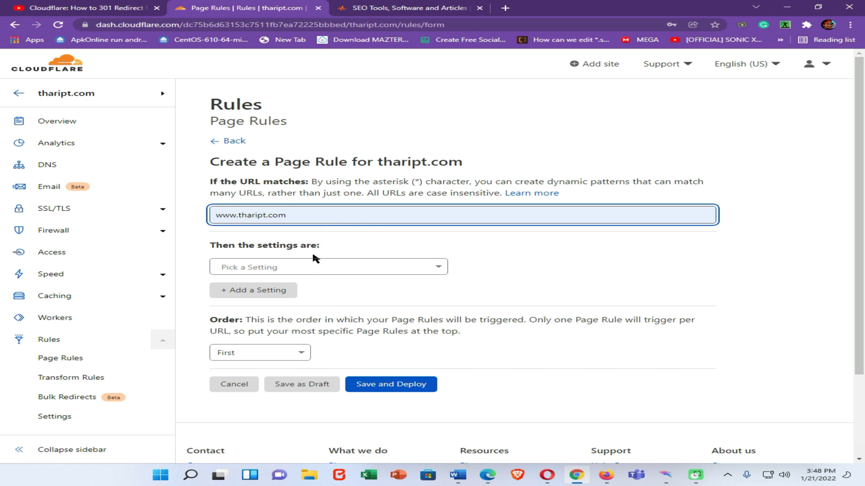
- Set the rule to Forwarding URL with the 301 - Permanent Redirect status code
{"action": "left_click", "coordinate": [332, 271]}
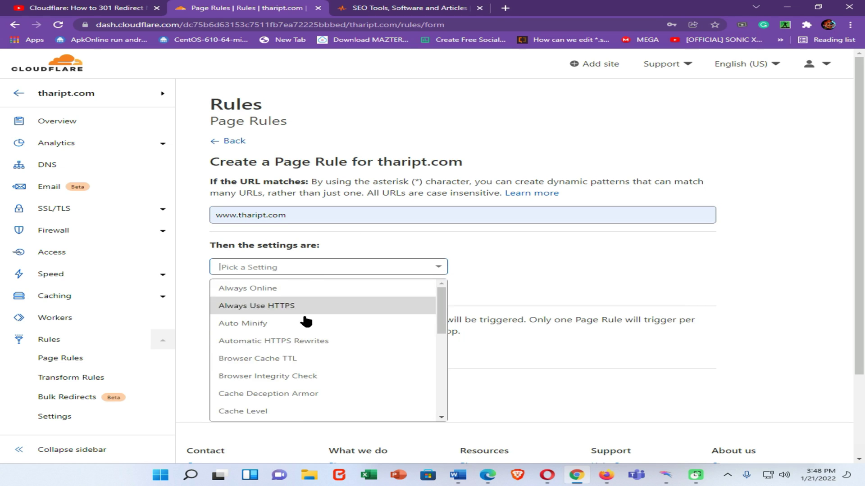
{"action": "scroll", "coordinate": [292, 342], "scroll_direction": "down", "scroll_amount": 2}
{"action": "scroll", "coordinate": [289, 315], "scroll_direction": "down", "scroll_amount": 3}
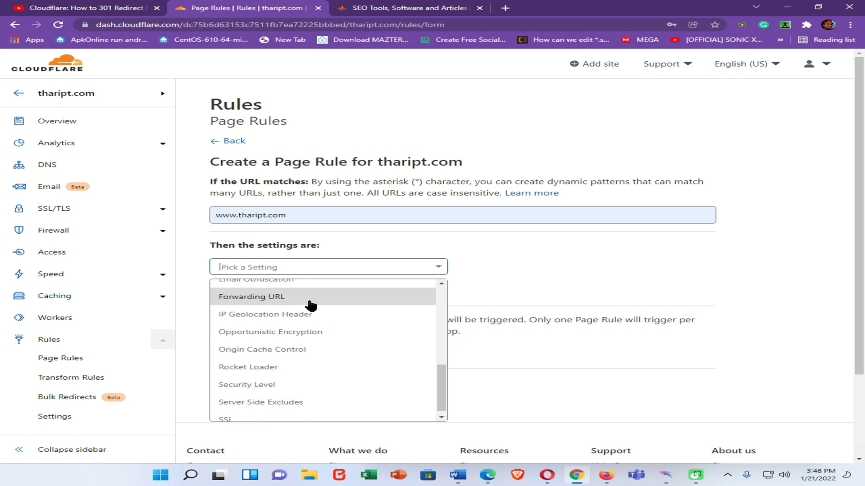
{"action": "left_click", "coordinate": [284, 301]}
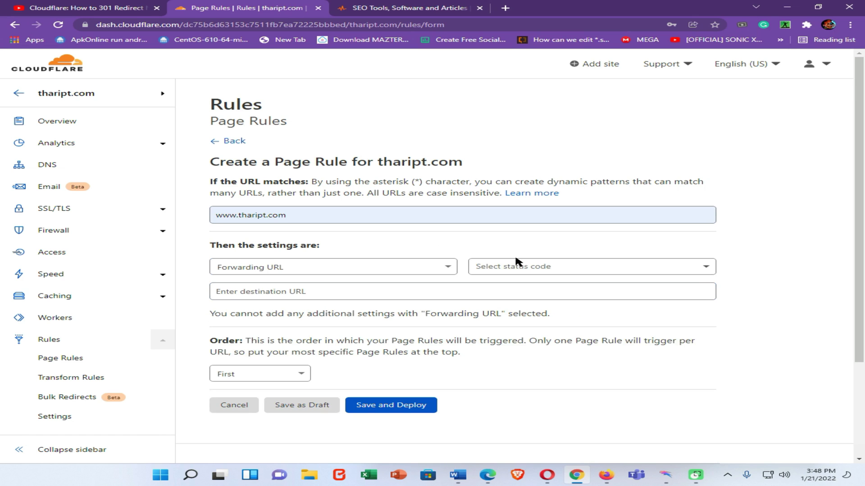
{"action": "left_click", "coordinate": [545, 268]}
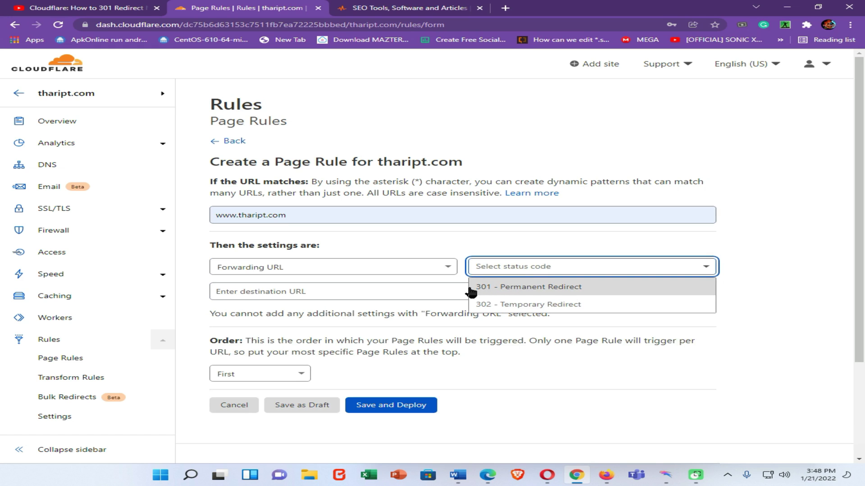
{"action": "left_click", "coordinate": [554, 288]}
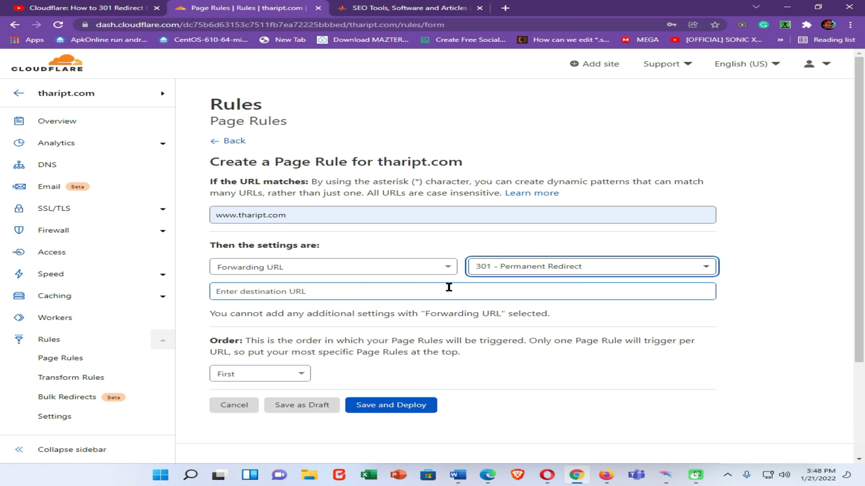
{"action": "left_click", "coordinate": [305, 291]}
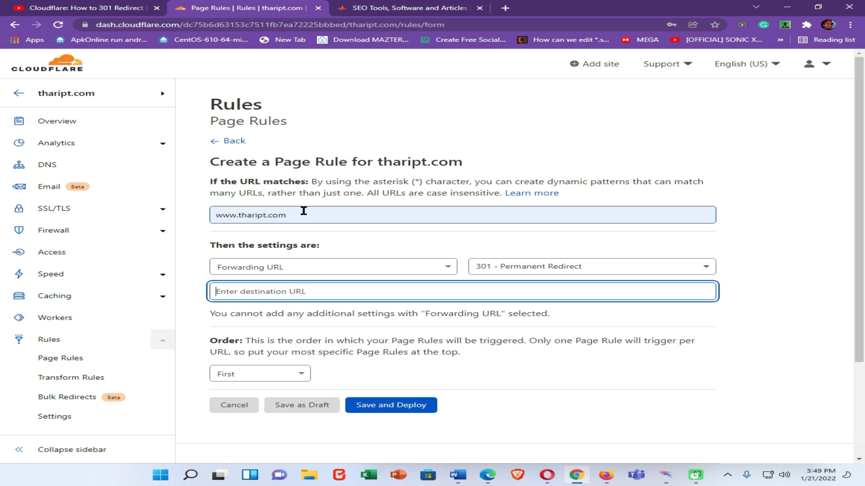
{"action": "left_click_drag", "start_coordinate": [304, 212], "coordinate": [203, 219]}
{"action": "right_click", "coordinate": [230, 215]}
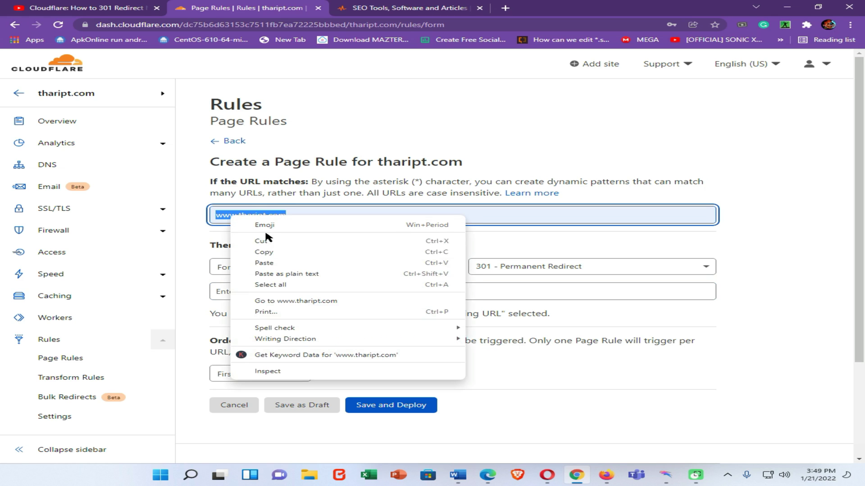
{"action": "left_click", "coordinate": [264, 252]}
{"action": "left_click", "coordinate": [265, 289]}
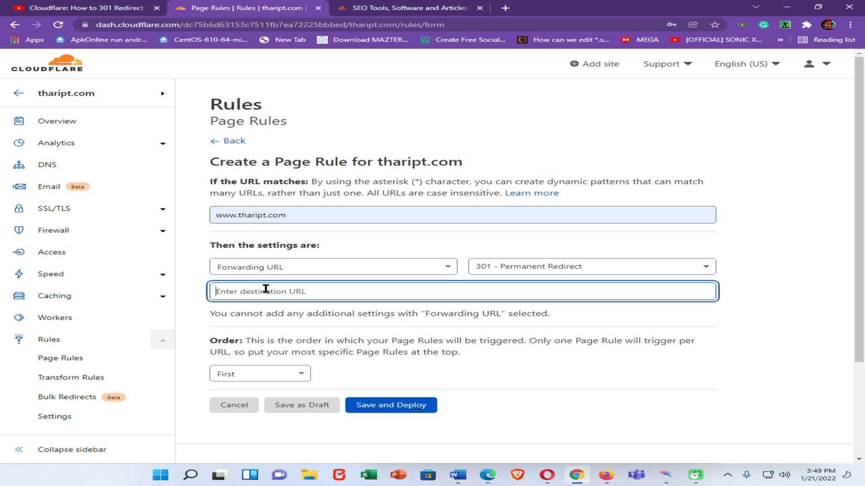
{"action": "right_click", "coordinate": [266, 289]}
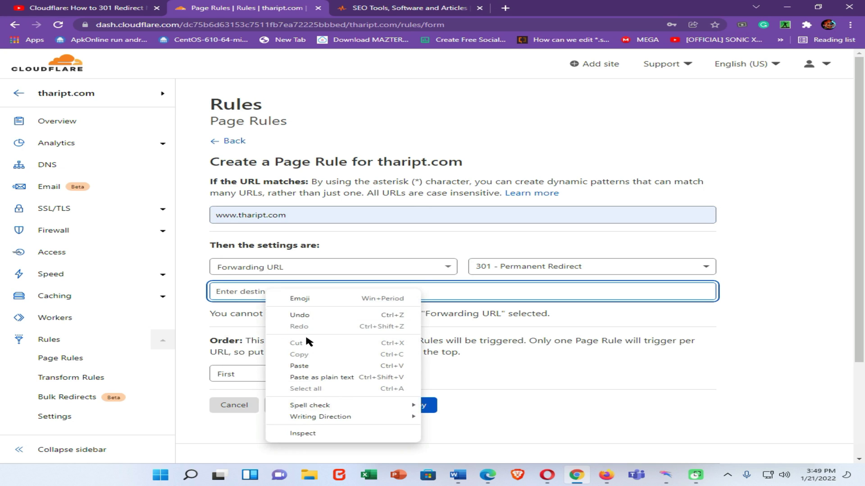
{"action": "left_click", "coordinate": [310, 366]}
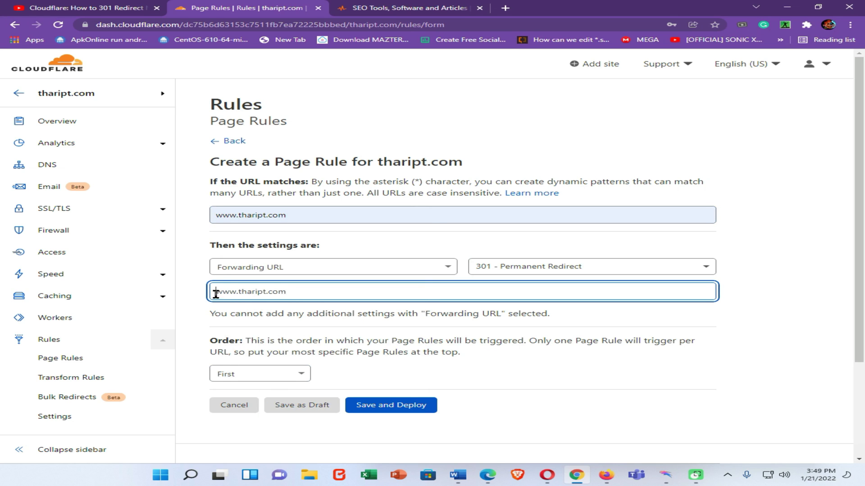
{"action": "type", "text": "https://"}
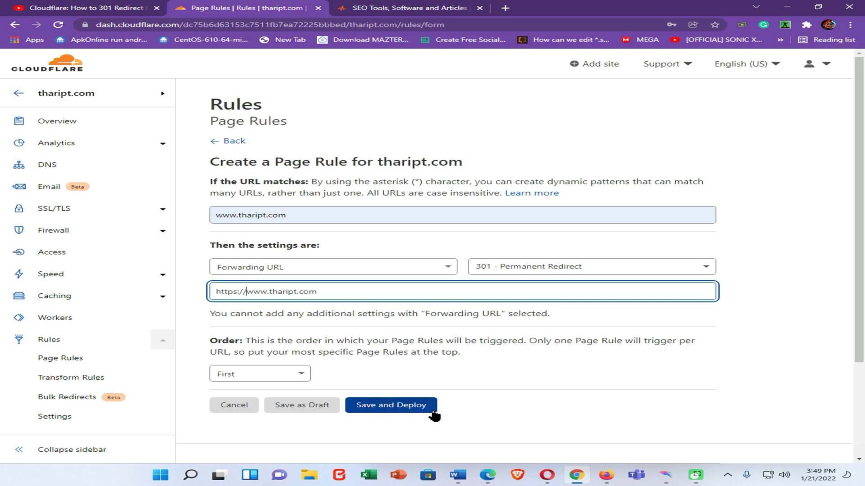
{"action": "left_click", "coordinate": [412, 412]}
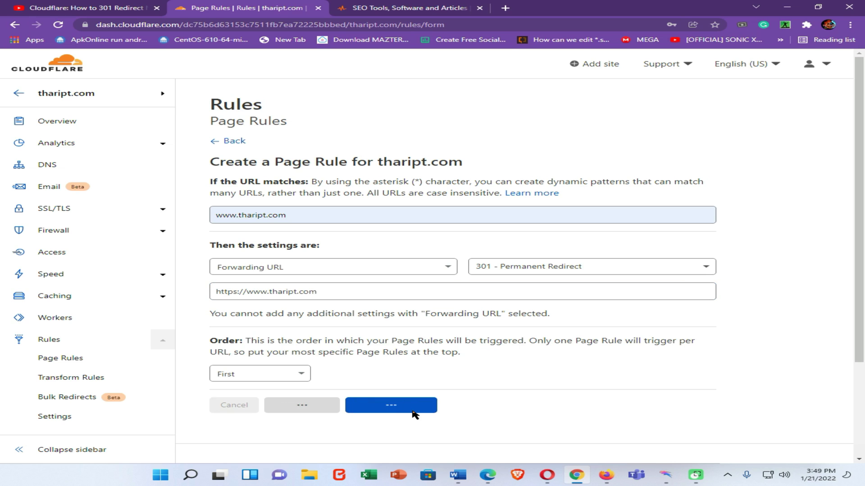